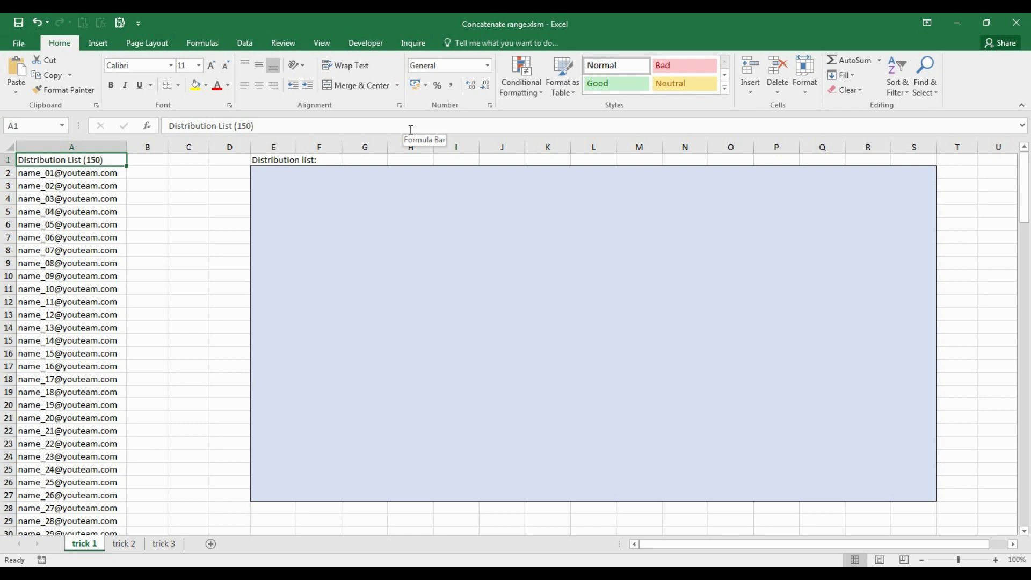
In cell B2, enter a formula that references the first address, =A2
{"action": "left_click", "coordinate": [145, 174]}
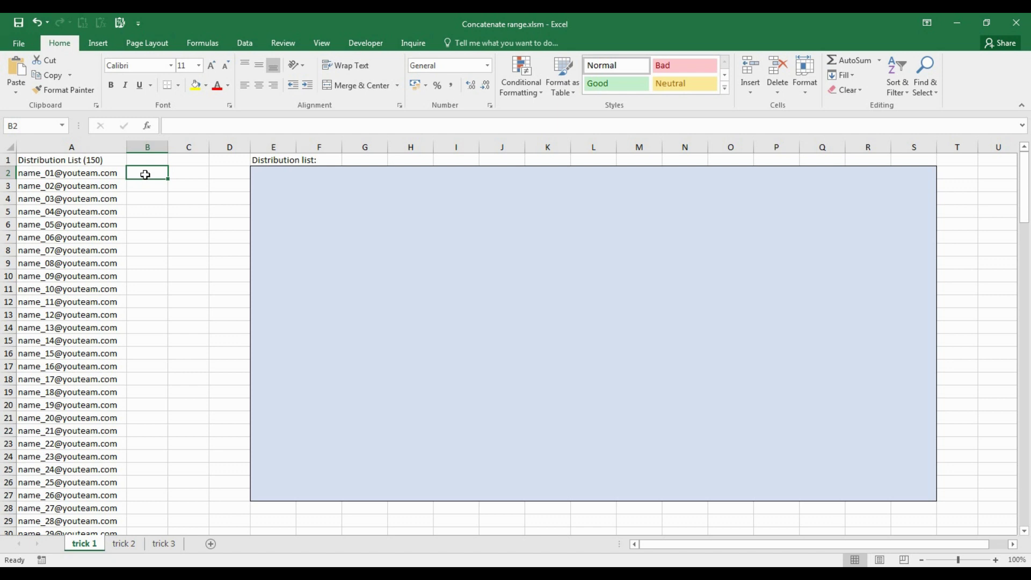
{"action": "type", "text": "="}
{"action": "key", "text": "Left"}
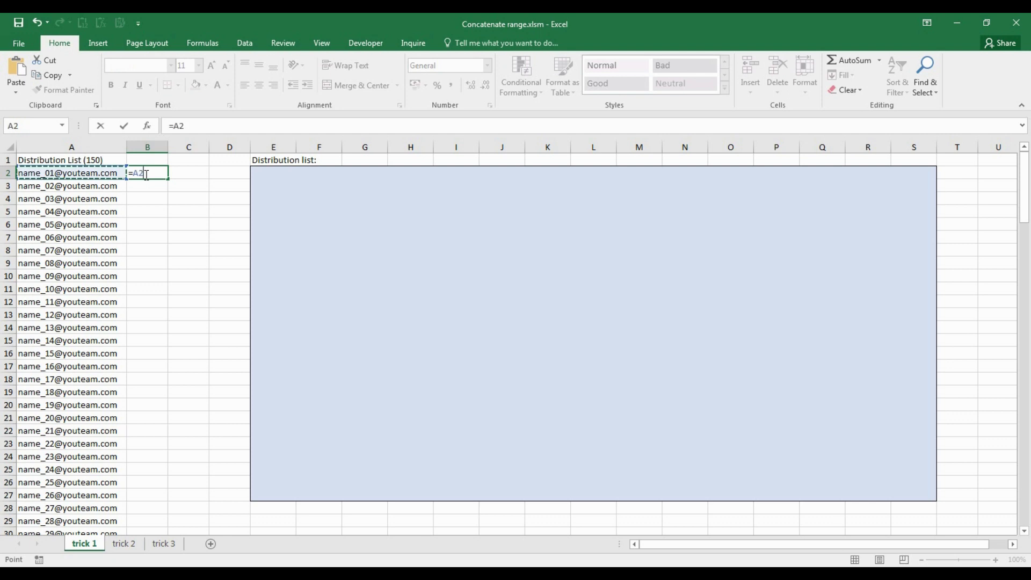
{"action": "key", "text": "Return"}
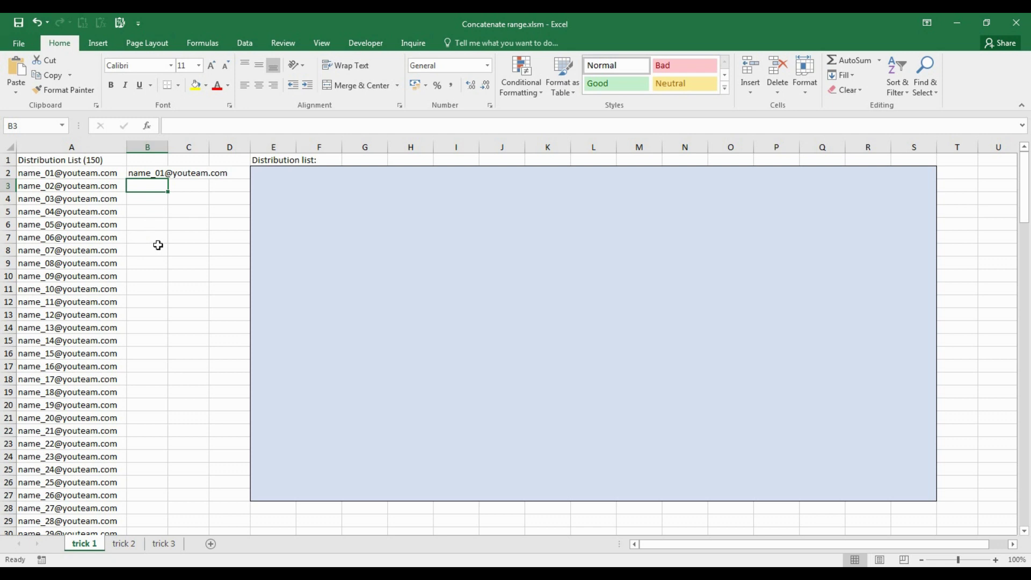
In cell B3, enter the formula =B2&","&A3 to join the previous result and the next address with a comma
{"action": "type", "text": "="}
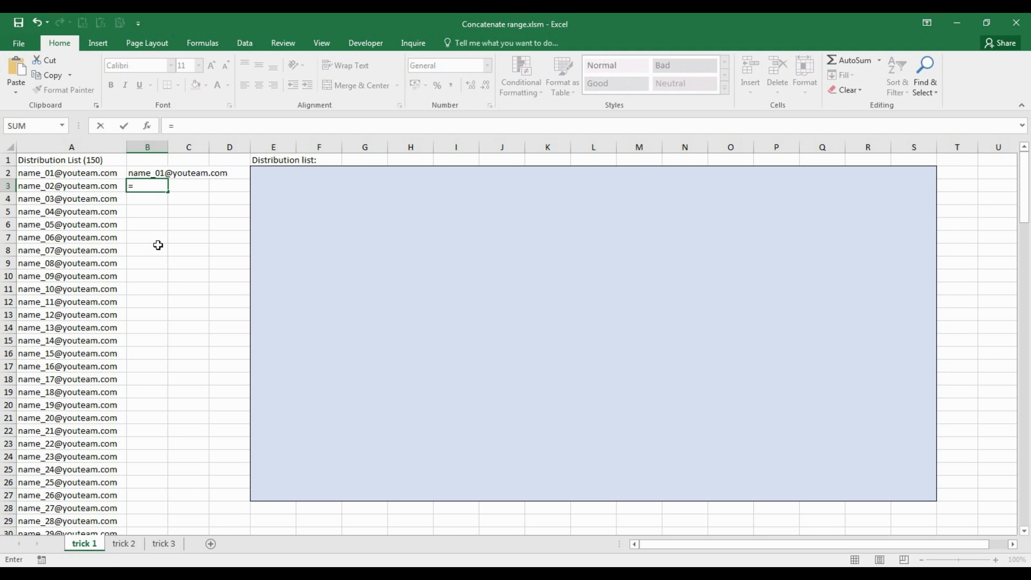
{"action": "key", "text": "Up"}
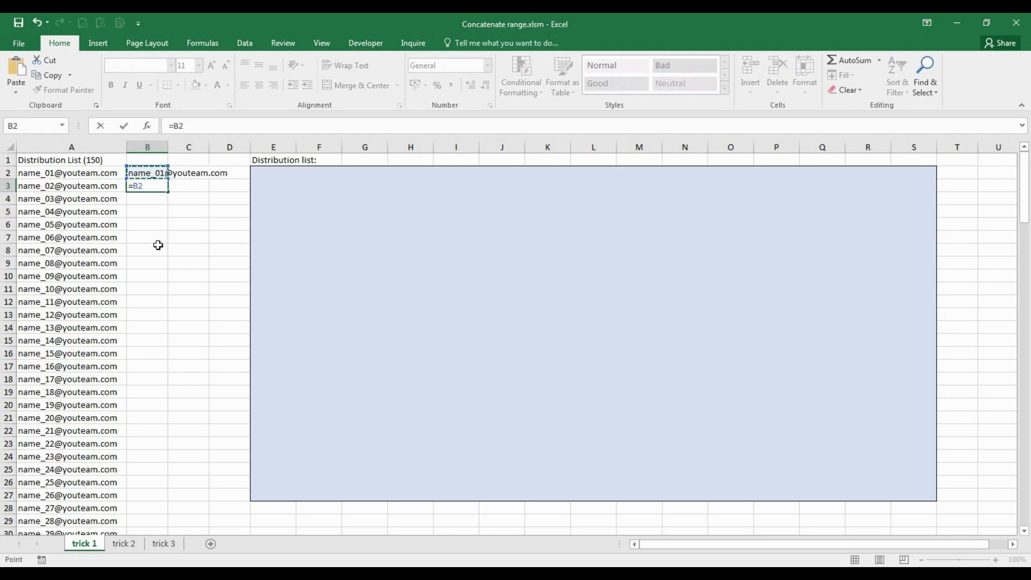
{"action": "type", "text": "&"}
{"action": "type", "text": "\",\""}
{"action": "type", "text": "&"}
{"action": "left_click", "coordinate": [112, 186]}
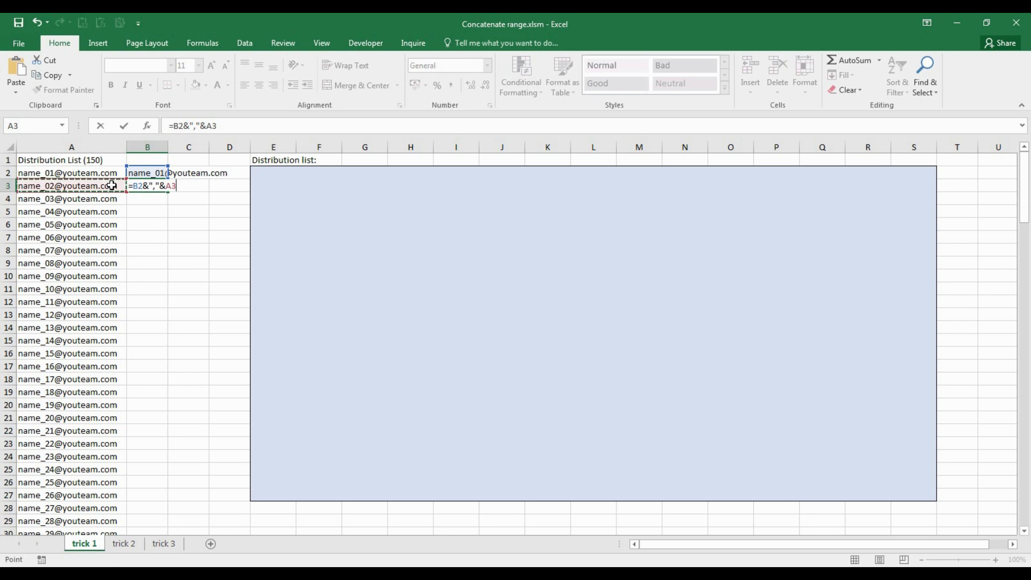
{"action": "key", "text": "Return"}
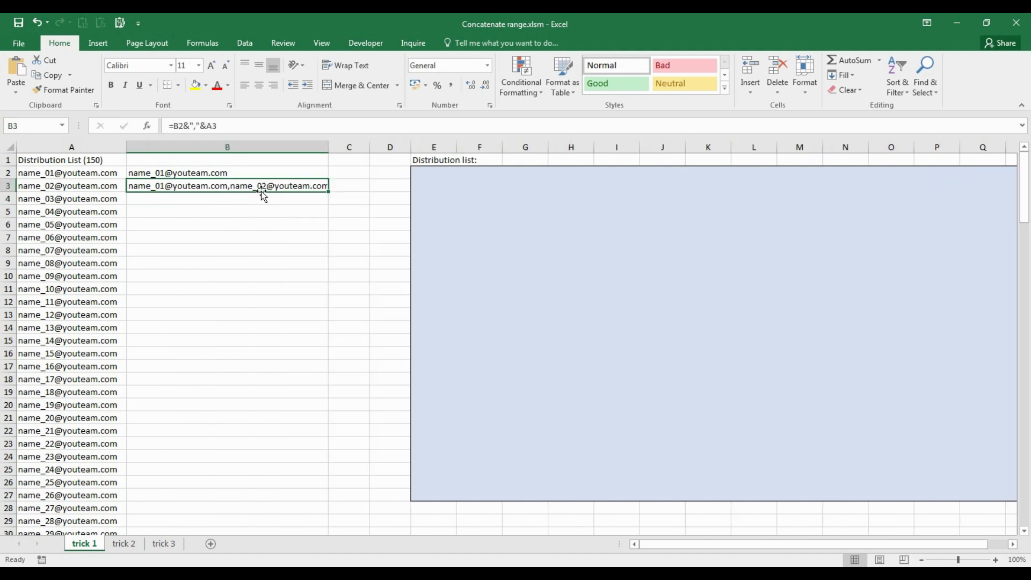
Narrow column B and fill the B3 formula down to row 151
{"action": "left_click_drag", "start_coordinate": [329, 146], "coordinate": [203, 151]}
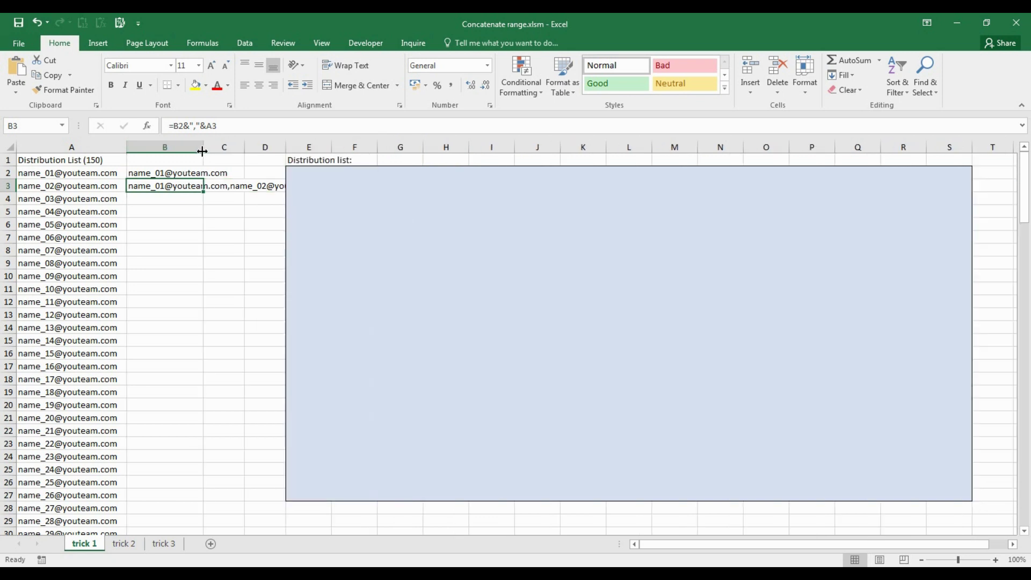
{"action": "left_click", "coordinate": [205, 193]}
{"action": "left_click_drag", "start_coordinate": [205, 193], "coordinate": [190, 510]}
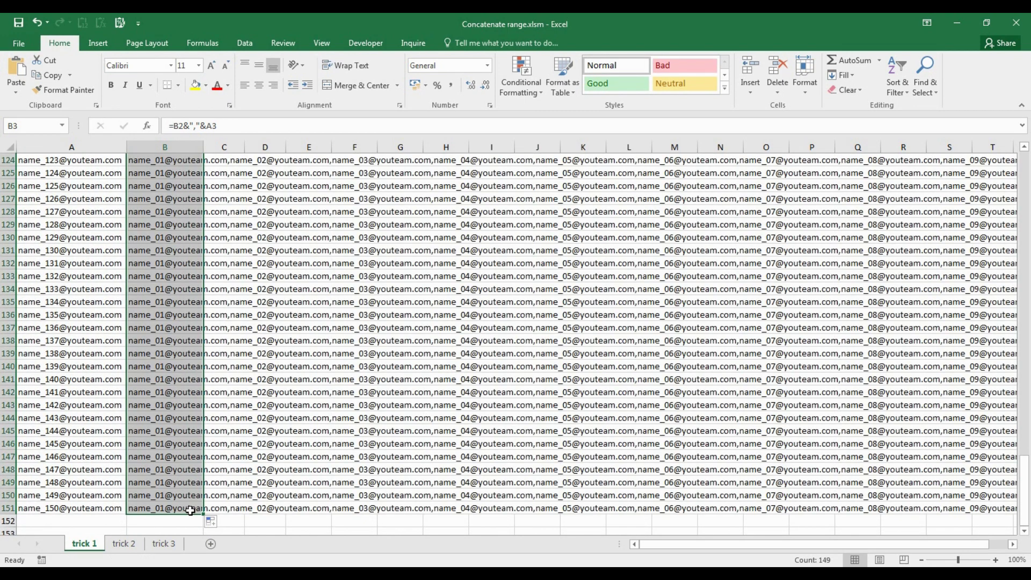
{"action": "left_click", "coordinate": [184, 506]}
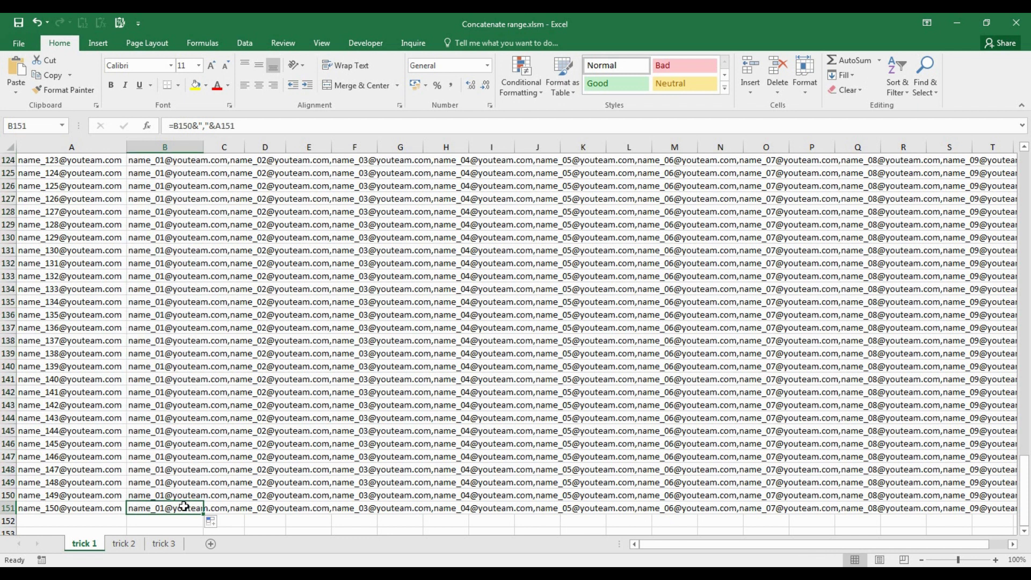
{"action": "key", "text": "ctrl+Up"}
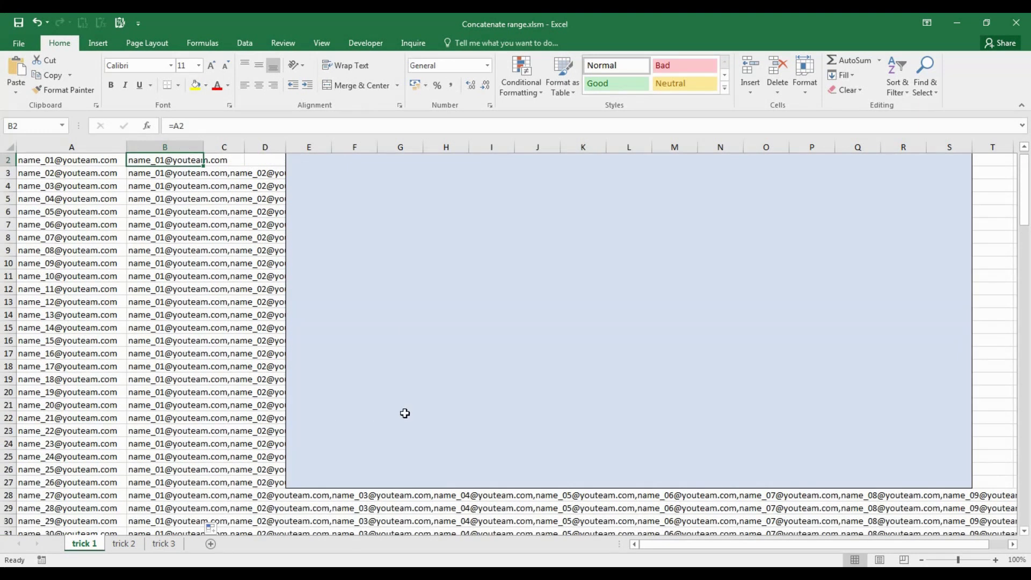
Link the merged blue distribution list cell E2 to the last cumulative result with =B151
{"action": "left_click", "coordinate": [406, 412]}
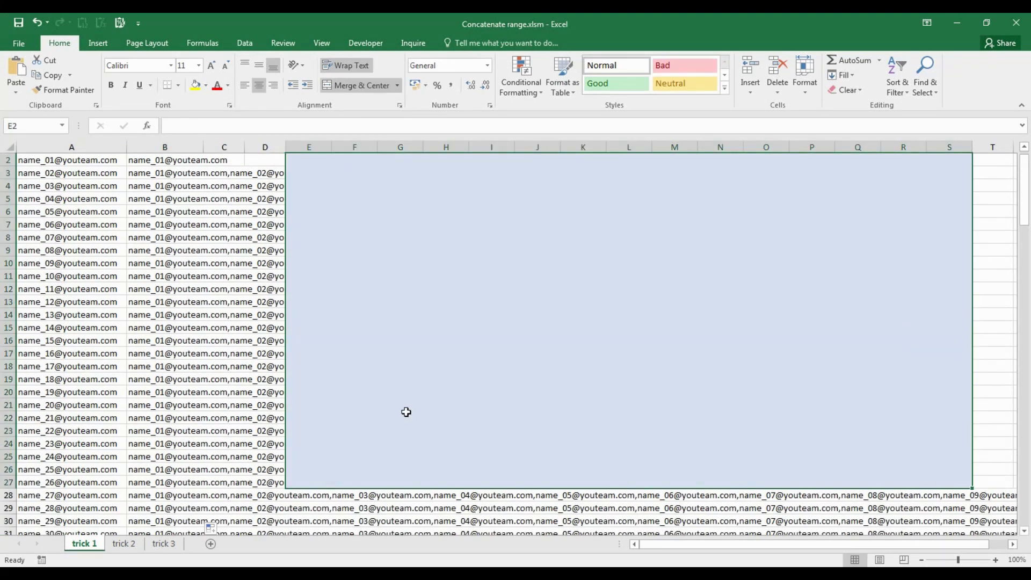
{"action": "type", "text": "="}
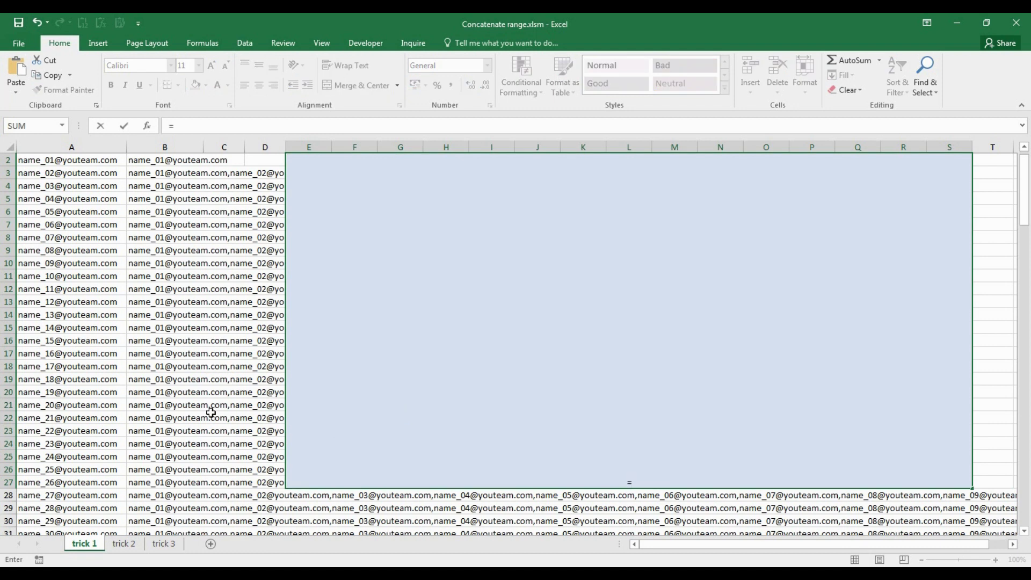
{"action": "left_click", "coordinate": [181, 369]}
{"action": "key", "text": "ctrl+Down"}
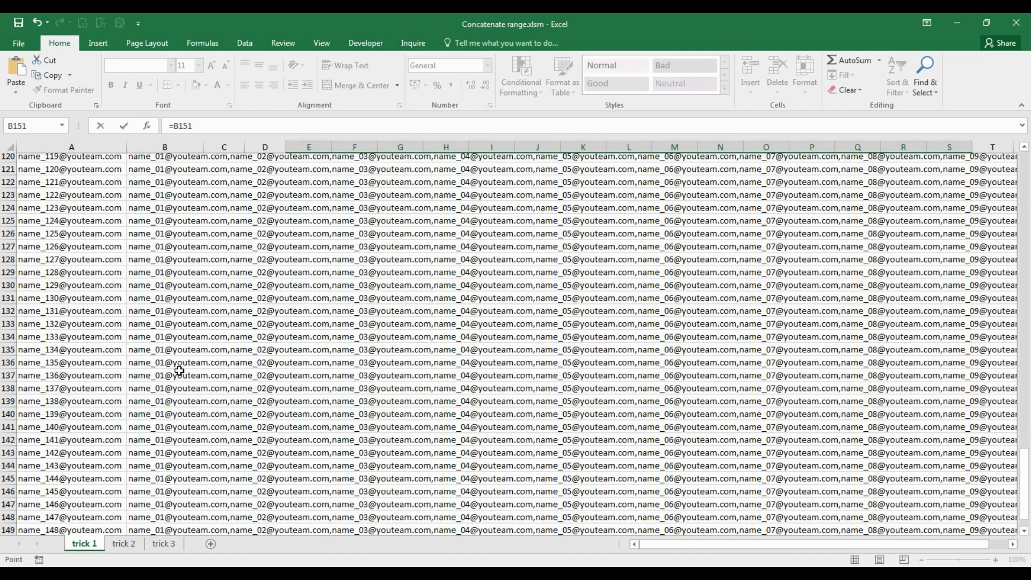
{"action": "key", "text": "Return"}
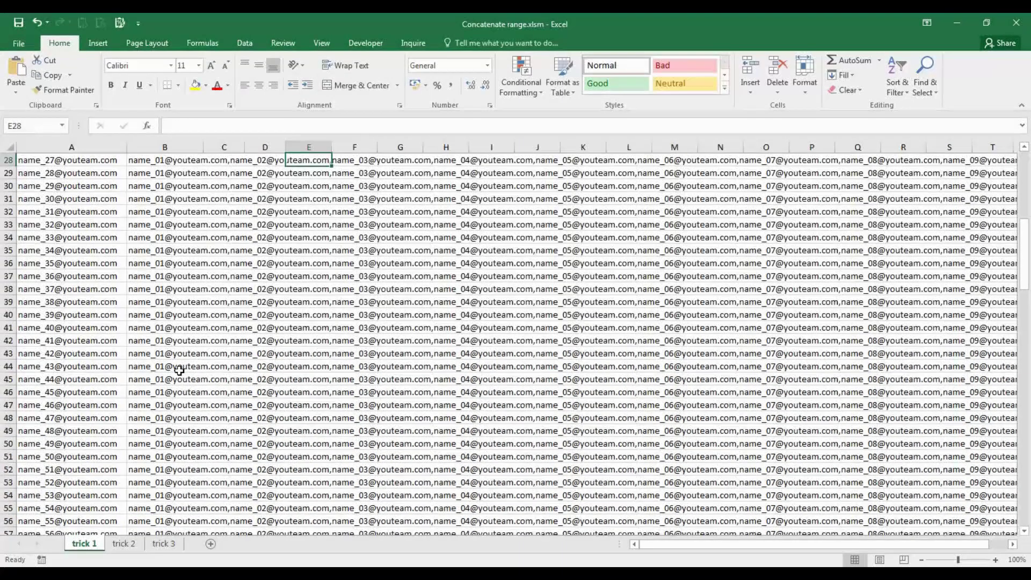
{"action": "key", "text": "Up"}
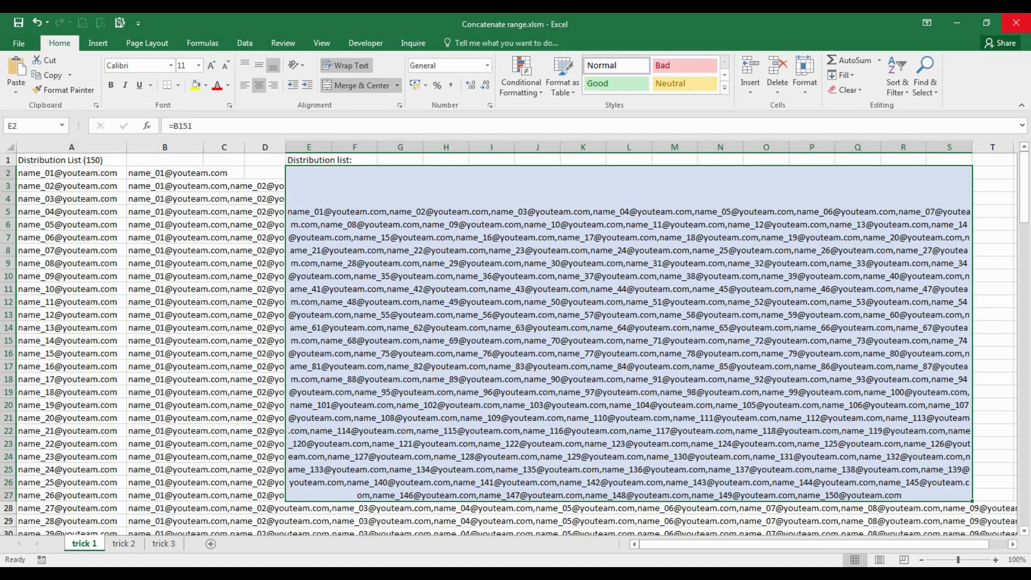
On the trick 2 sheet, enter =TRANSPOSE(A2:A151) in the merged blue cell E2
{"action": "left_click", "coordinate": [132, 549]}
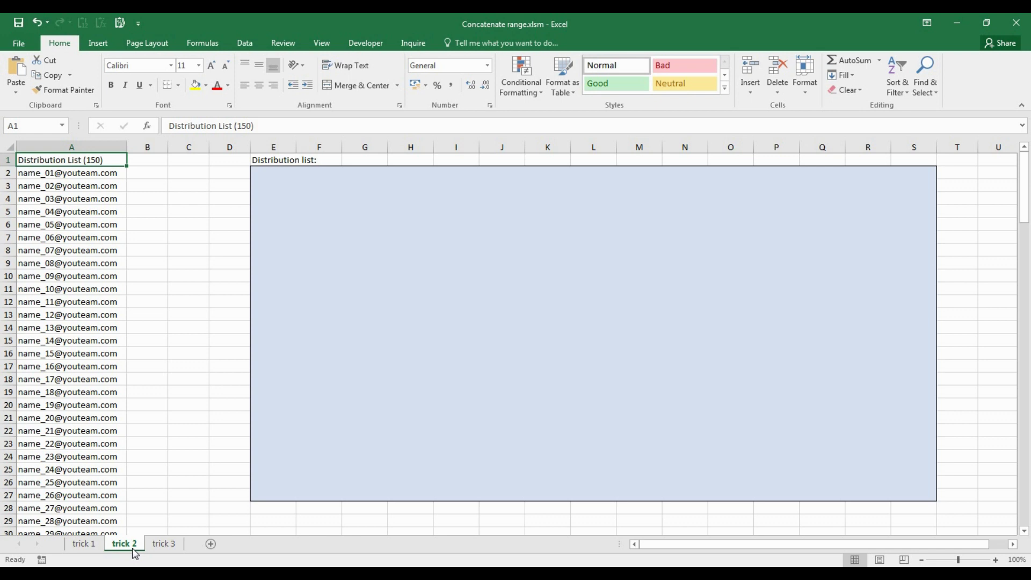
{"action": "left_click", "coordinate": [479, 409]}
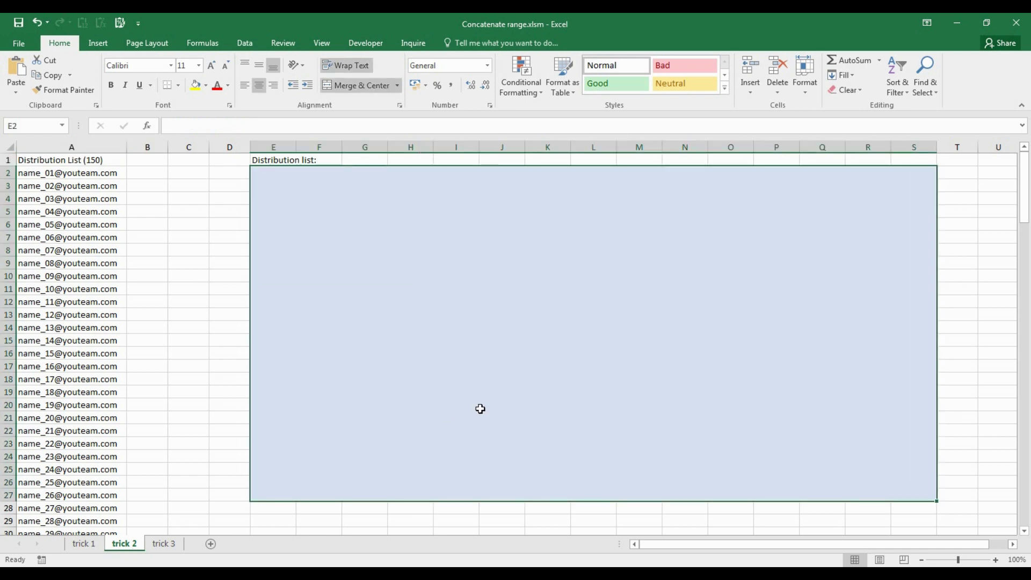
{"action": "type", "text": "=tran"}
{"action": "key", "text": "Tab"}
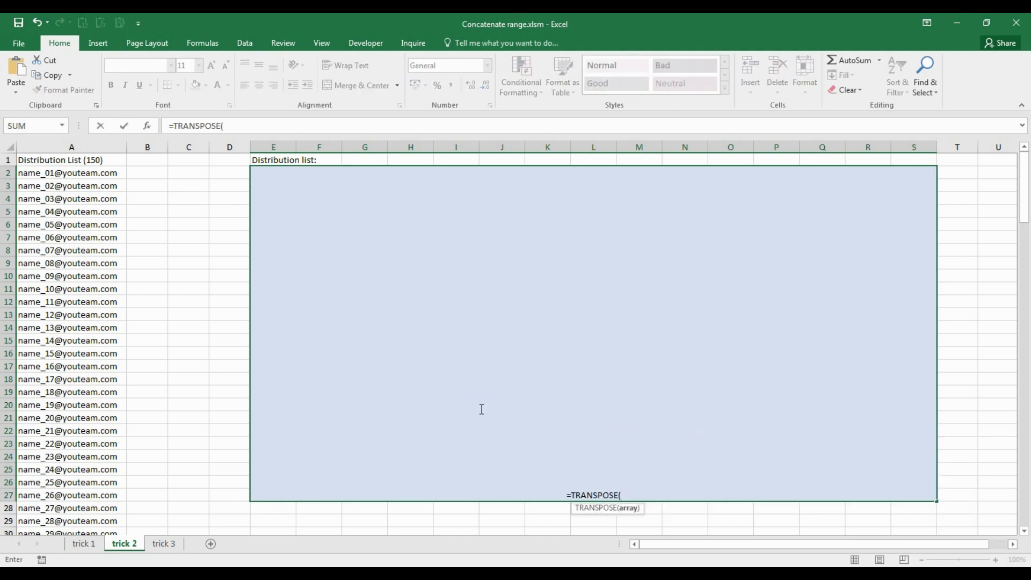
{"action": "left_click", "coordinate": [78, 173]}
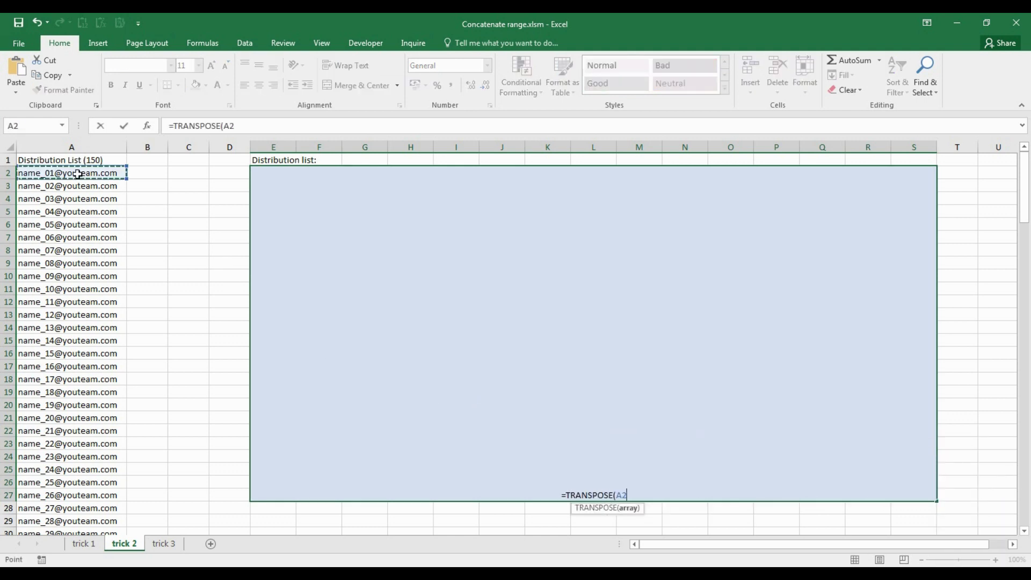
{"action": "key", "text": "ctrl+shift+Down"}
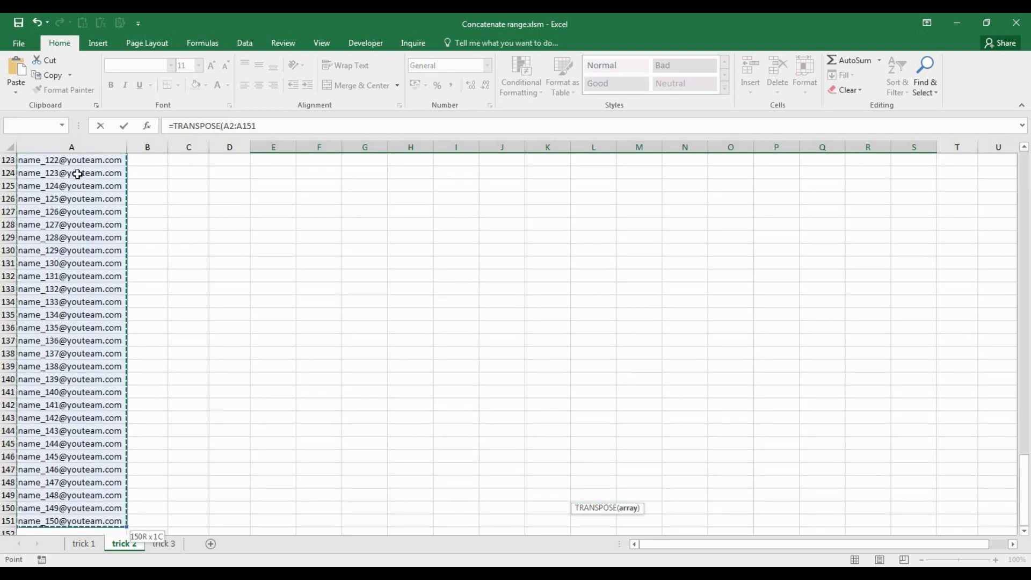
{"action": "key", "text": "Escape"}
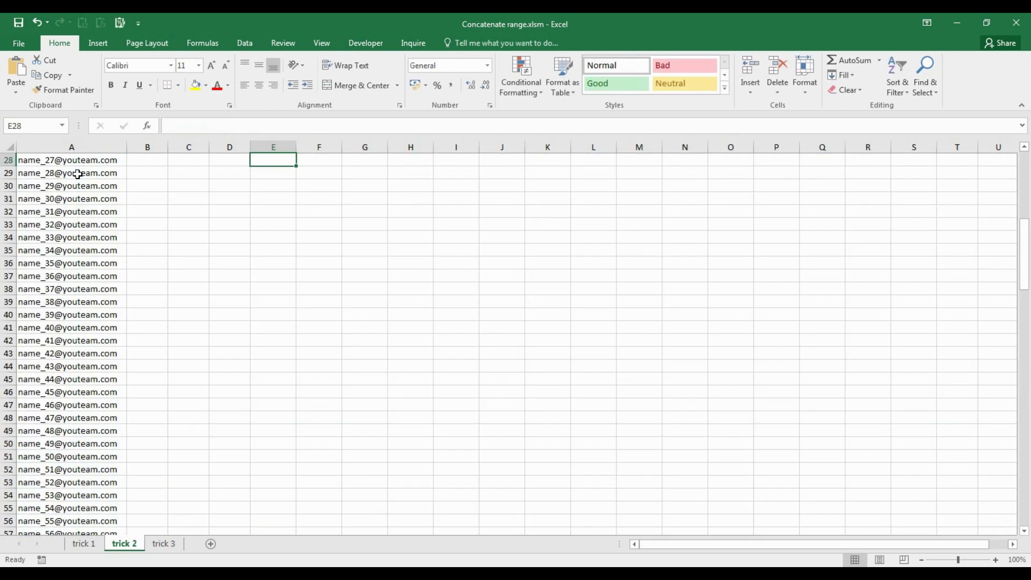
{"action": "key", "text": "Up"}
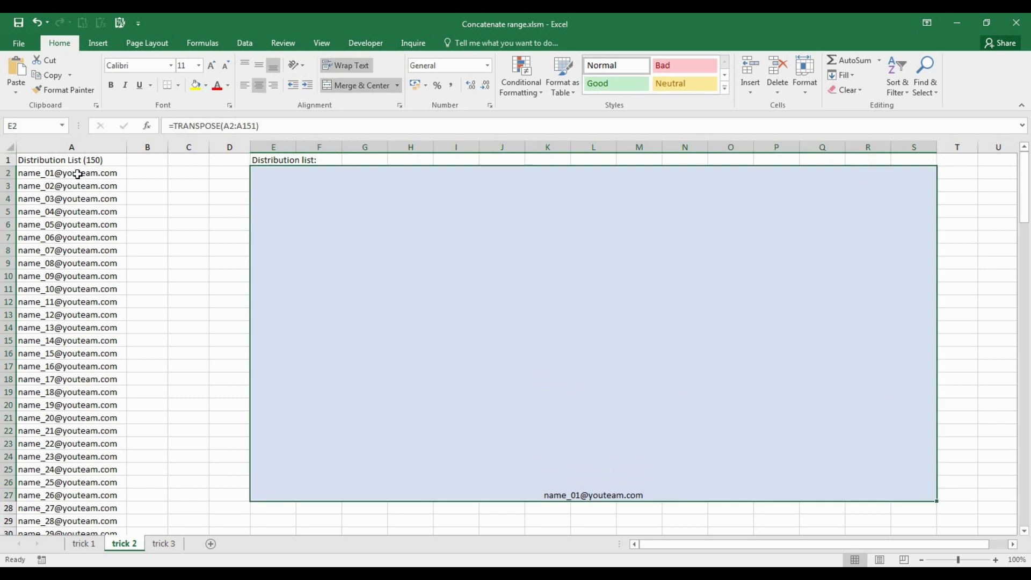
Append &"," to the TRANSPOSE formula in E2 and convert the whole formula into its calculated array values
{"action": "left_click", "coordinate": [274, 120]}
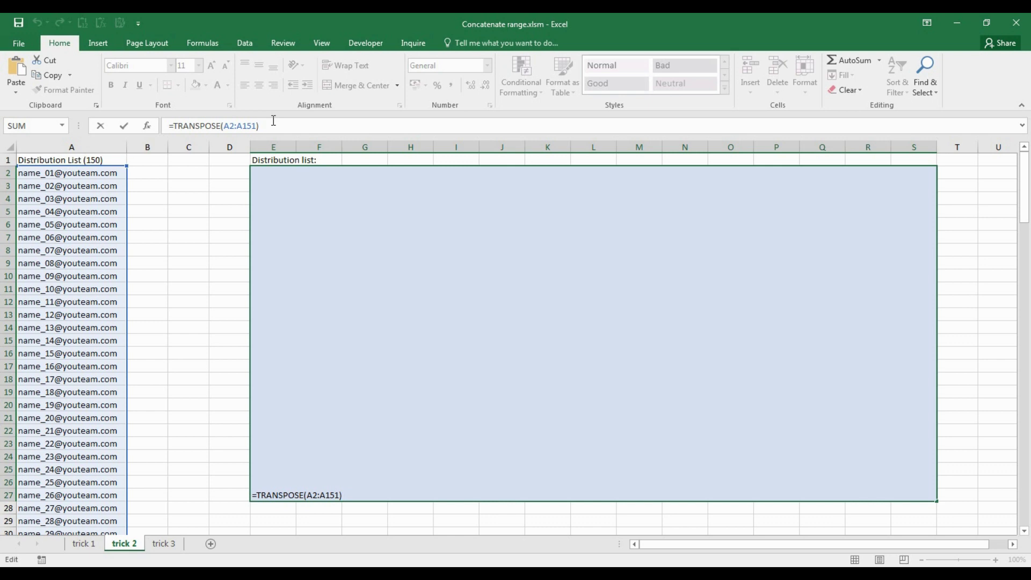
{"action": "type", "text": "&\""}
{"action": "type", "text": ",\""}
{"action": "key", "text": "F9"}
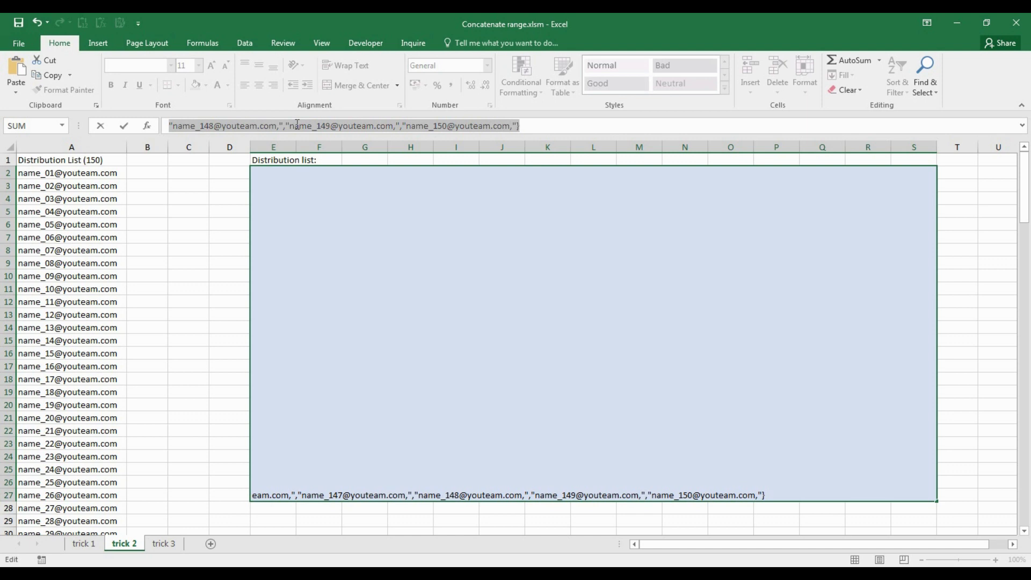
{"action": "key", "text": "Return"}
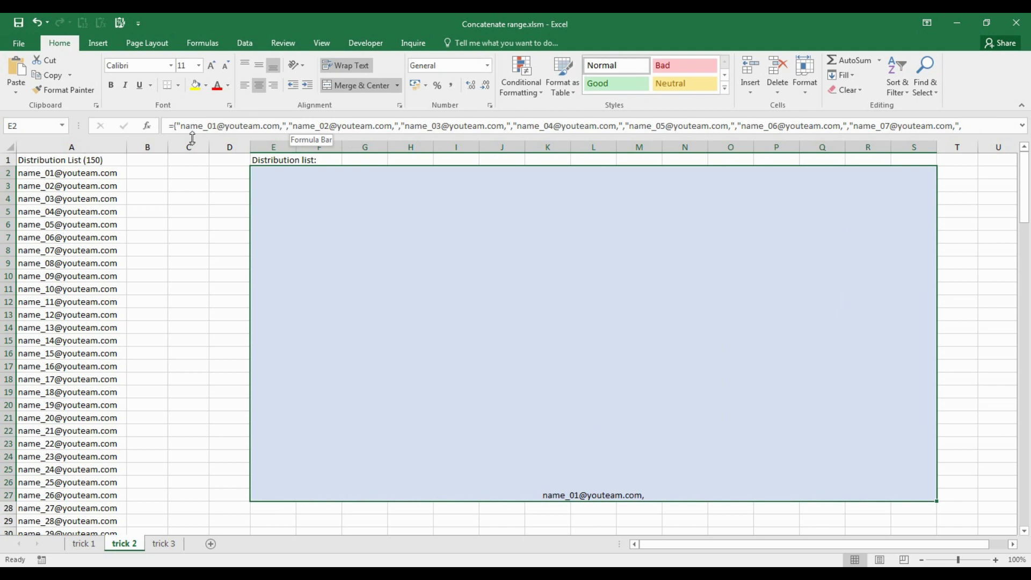
Replace the opening and closing curly braces around the array in E2's formula with parentheses
{"action": "left_click", "coordinate": [179, 125]}
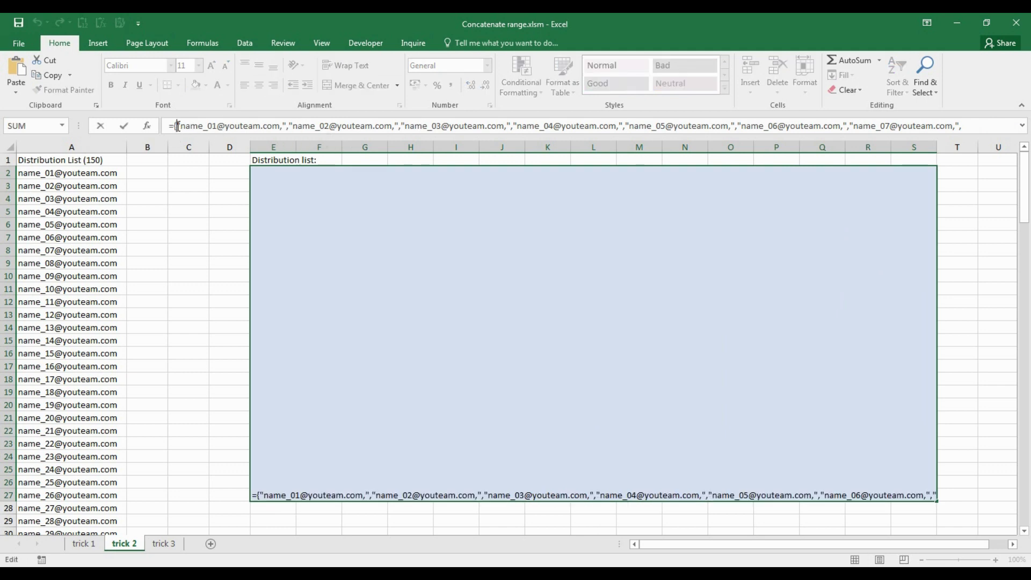
{"action": "key", "text": "BackSpace"}
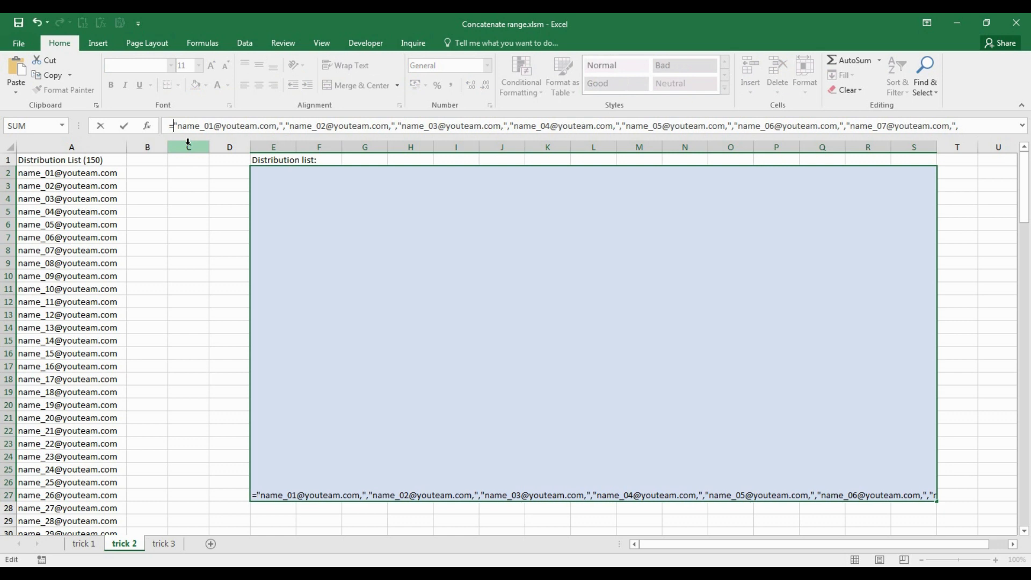
{"action": "type", "text": "("}
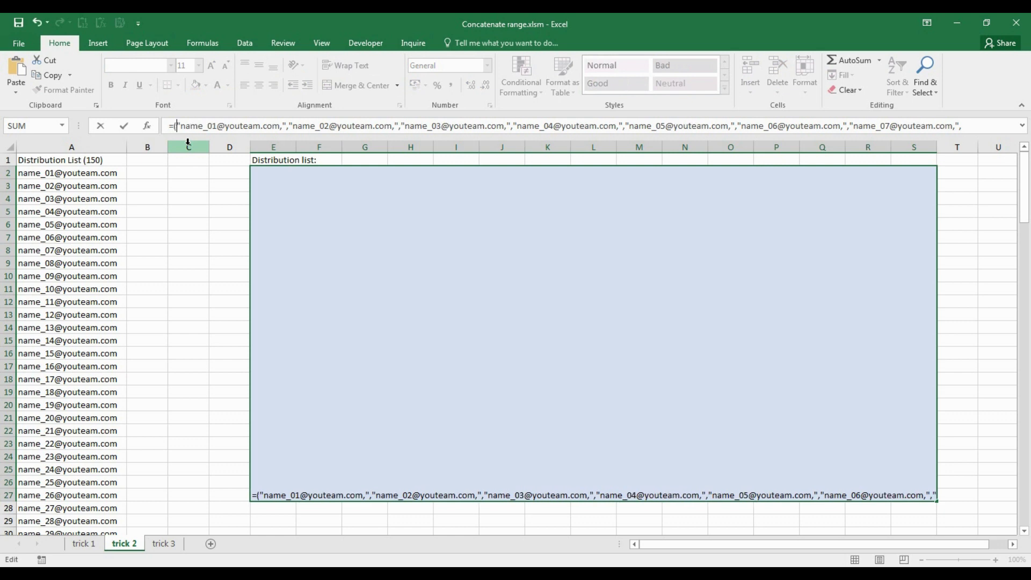
{"action": "key", "text": "End"}
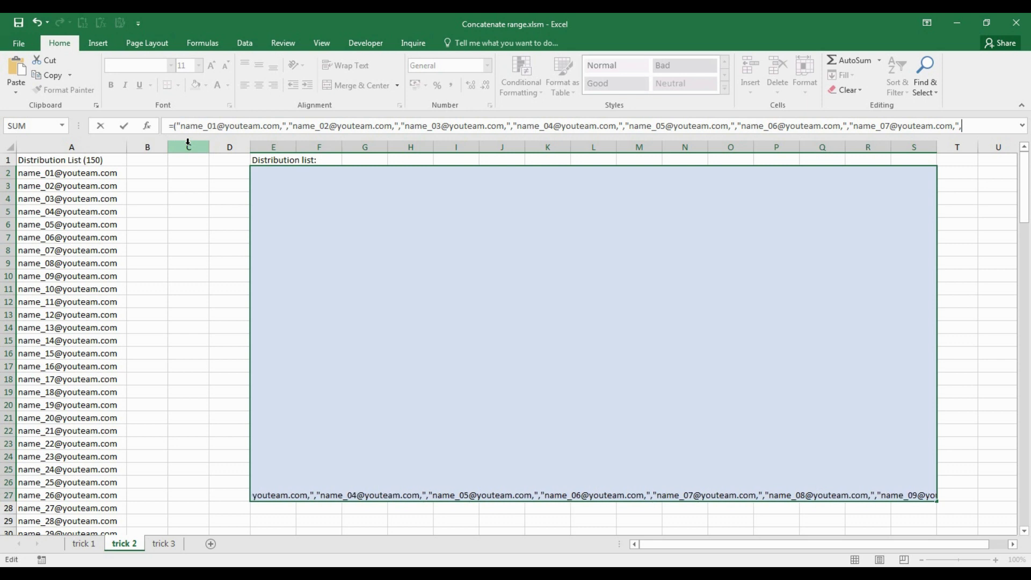
{"action": "key", "text": "Down"}
{"action": "key", "text": "Down"}
{"action": "key", "text": "Down"}
{"action": "key", "text": "Down"}
{"action": "key", "text": "Down"}
{"action": "key", "text": "Down"}
{"action": "key", "text": "Down"}
{"action": "key", "text": "Down"}
{"action": "key", "text": "Down"}
{"action": "key", "text": "Down"}
{"action": "key", "text": "Down"}
{"action": "key", "text": "Down"}
{"action": "key", "text": "Down"}
{"action": "key", "text": "Down"}
{"action": "key", "text": "Down"}
{"action": "key", "text": "Down"}
{"action": "key", "text": "Down"}
{"action": "key", "text": "Down"}
{"action": "key", "text": "Down"}
{"action": "key", "text": "Down"}
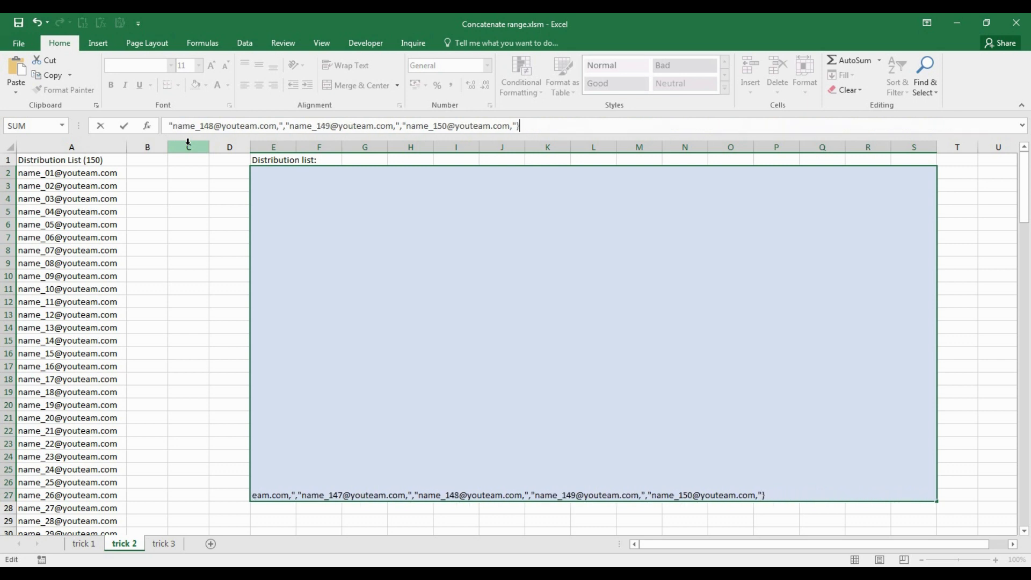
{"action": "key", "text": "BackSpace"}
{"action": "type", "text": ")"}
Insert the CONCATENATE function name before the opening parenthesis in E2 and commit the formula
{"action": "key", "text": "ctrl+Home"}
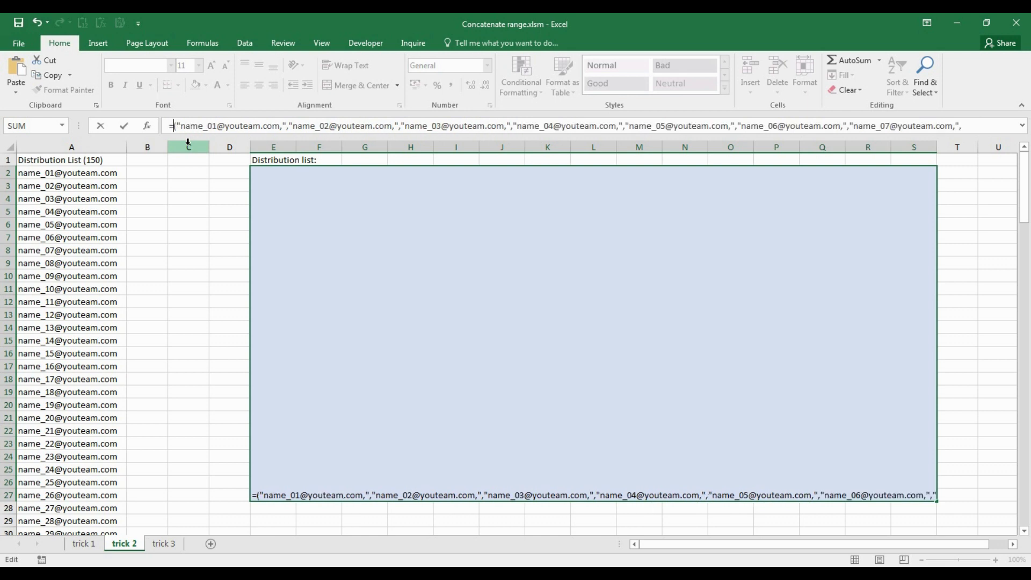
{"action": "type", "text": "CONCATENATE"}
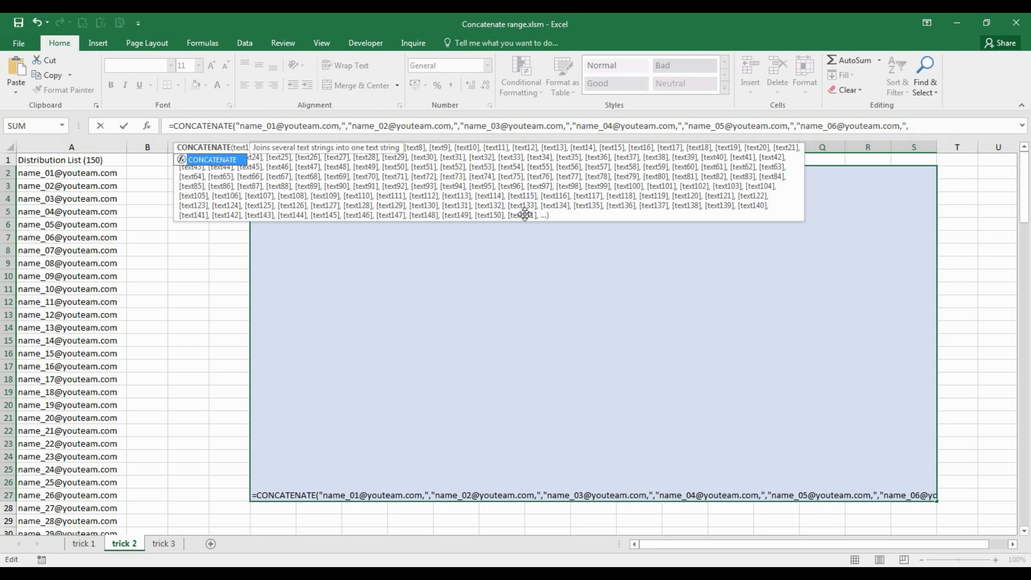
{"action": "key", "text": "Return"}
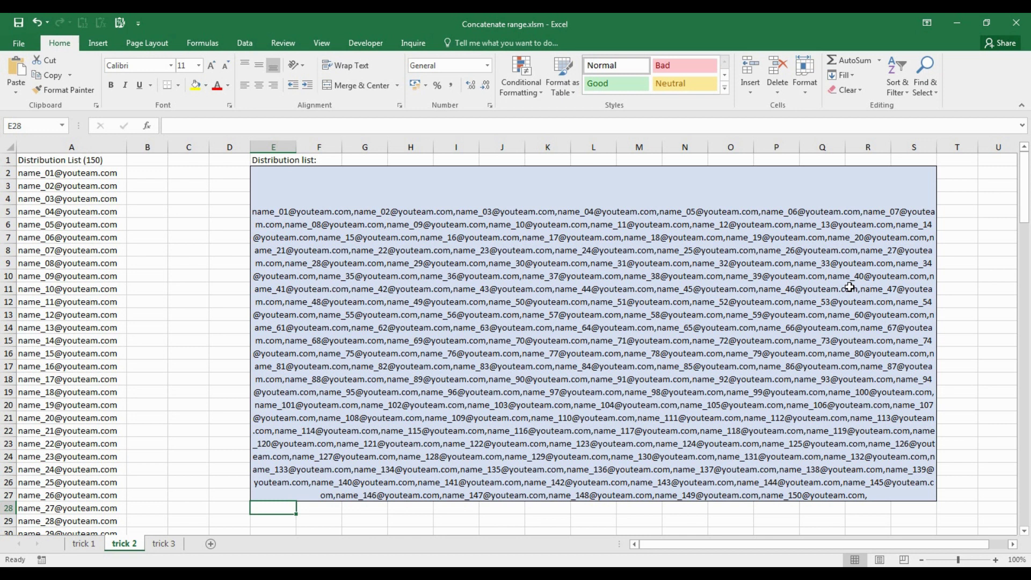
{"action": "left_click", "coordinate": [849, 287]}
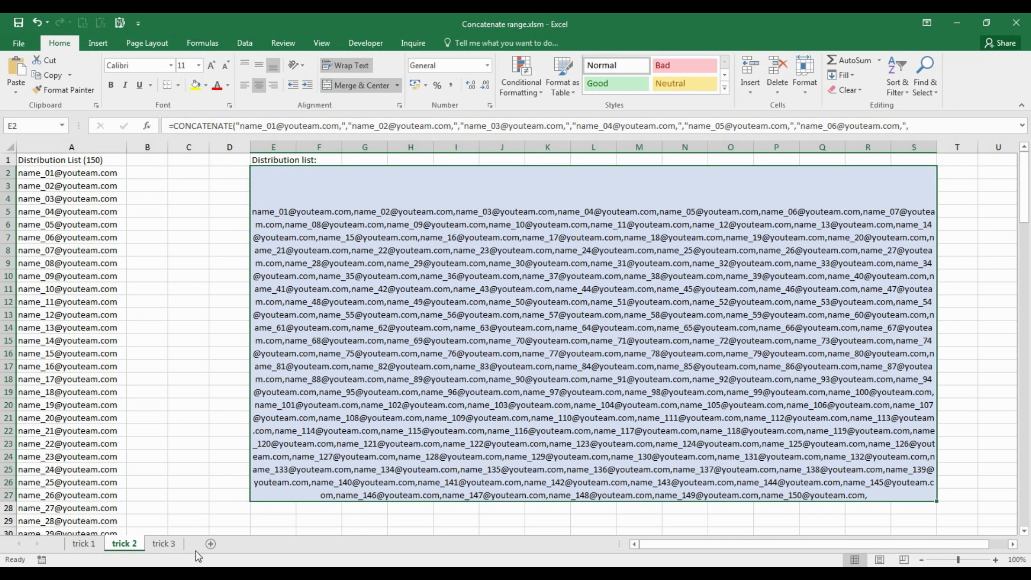
On the trick 3 sheet, copy the entire concatenateR function code from the text box
{"action": "left_click", "coordinate": [176, 544]}
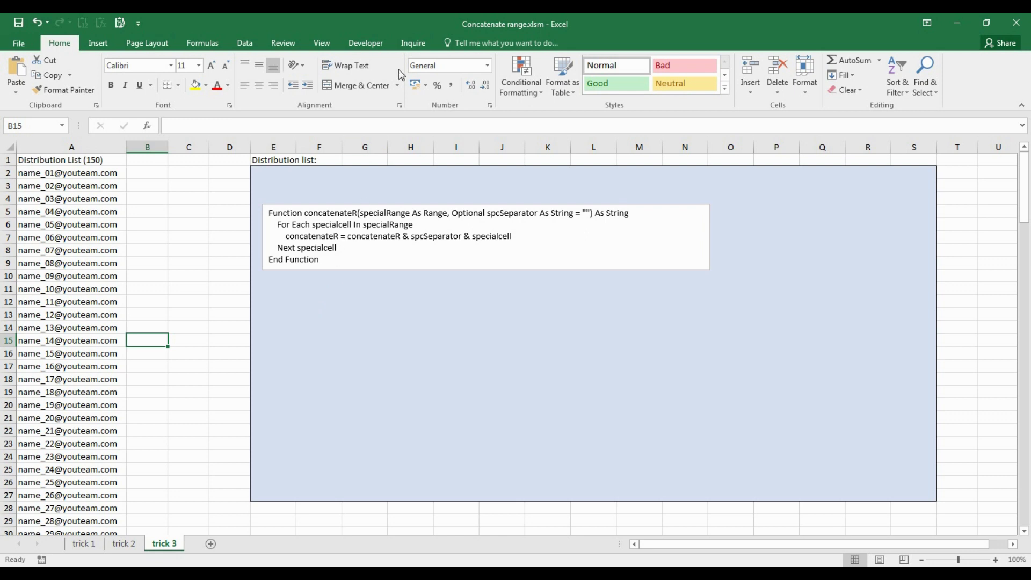
{"action": "mouse_move", "coordinate": [322, 260]}
{"action": "left_mouse_down"}
{"action": "mouse_move", "coordinate": [269, 247]}
{"action": "mouse_move", "coordinate": [269, 215]}
{"action": "left_mouse_up"}
{"action": "key", "text": "ctrl+c"}
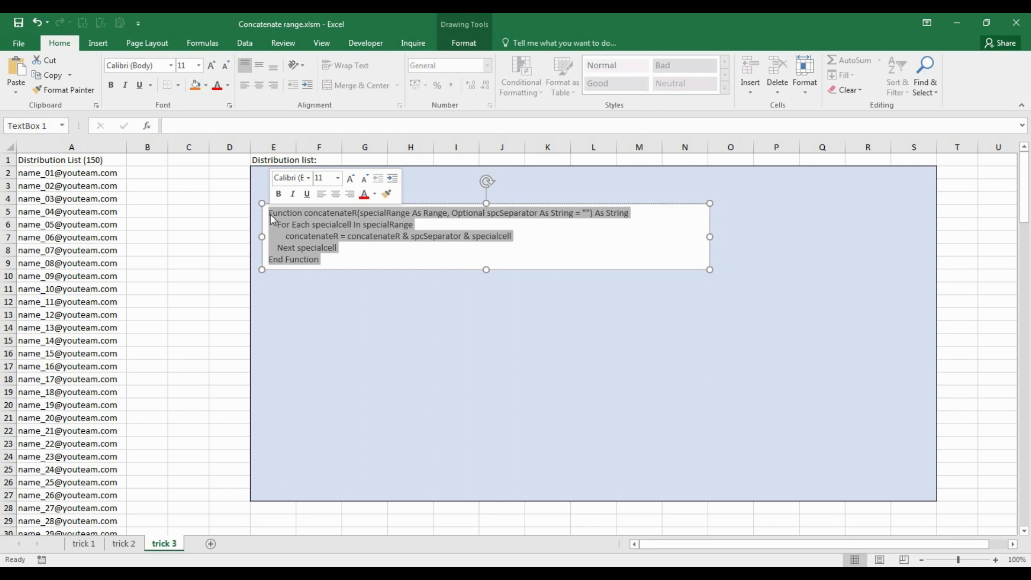
In the Visual Basic editor, insert a new module into the Concatenate range.xlsm project and paste the copied concatenateR code into it
{"action": "left_click", "coordinate": [380, 47]}
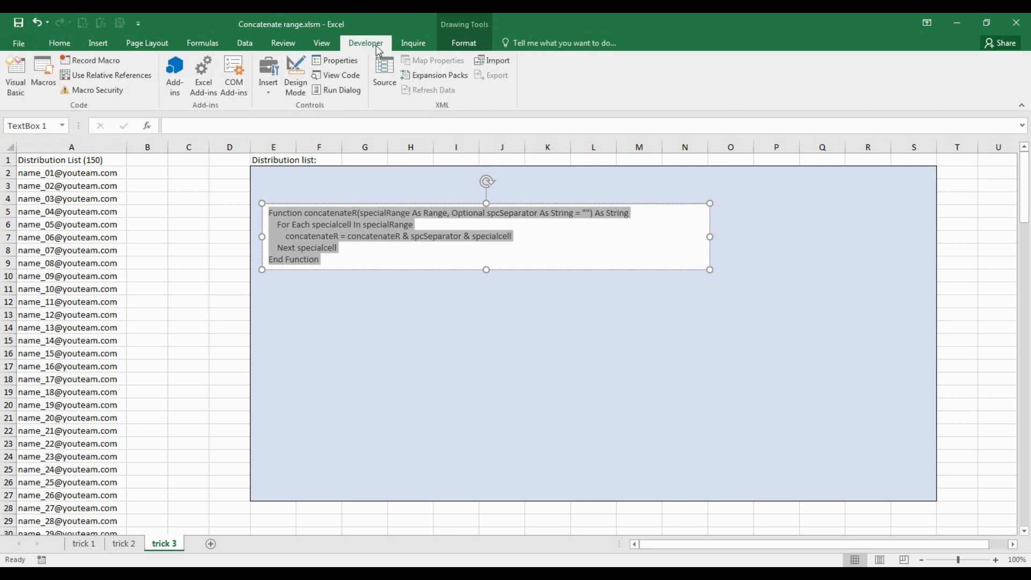
{"action": "left_click", "coordinate": [8, 87]}
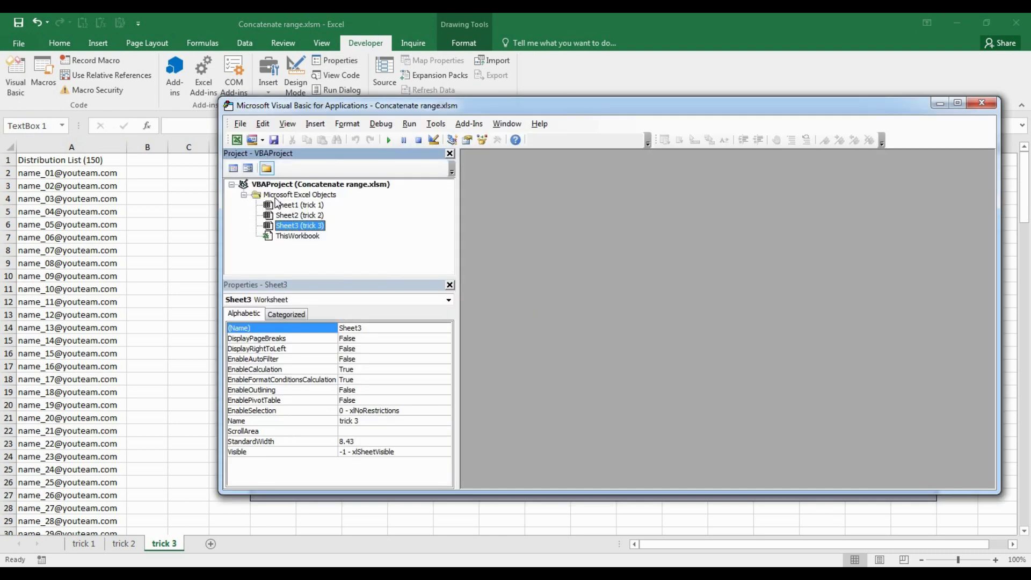
{"action": "right_click", "coordinate": [276, 197]}
{"action": "mouse_move", "coordinate": [359, 253]}
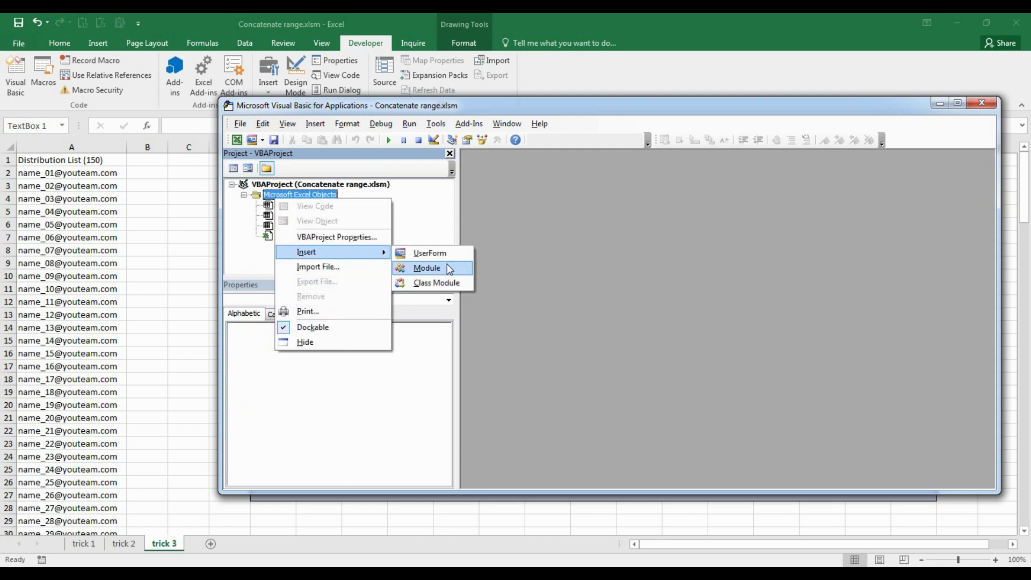
{"action": "left_click", "coordinate": [449, 269]}
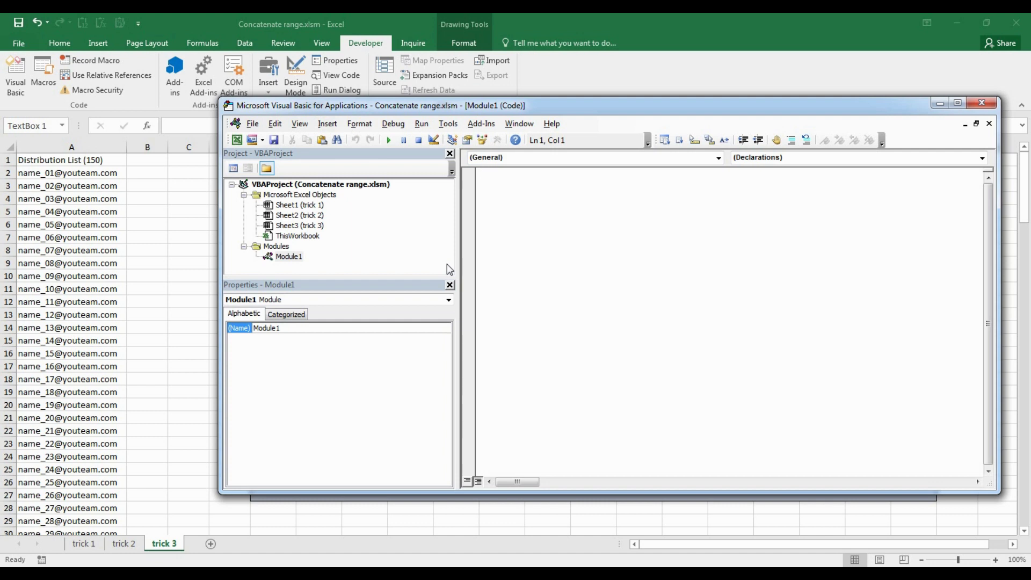
{"action": "key", "text": "ctrl+v"}
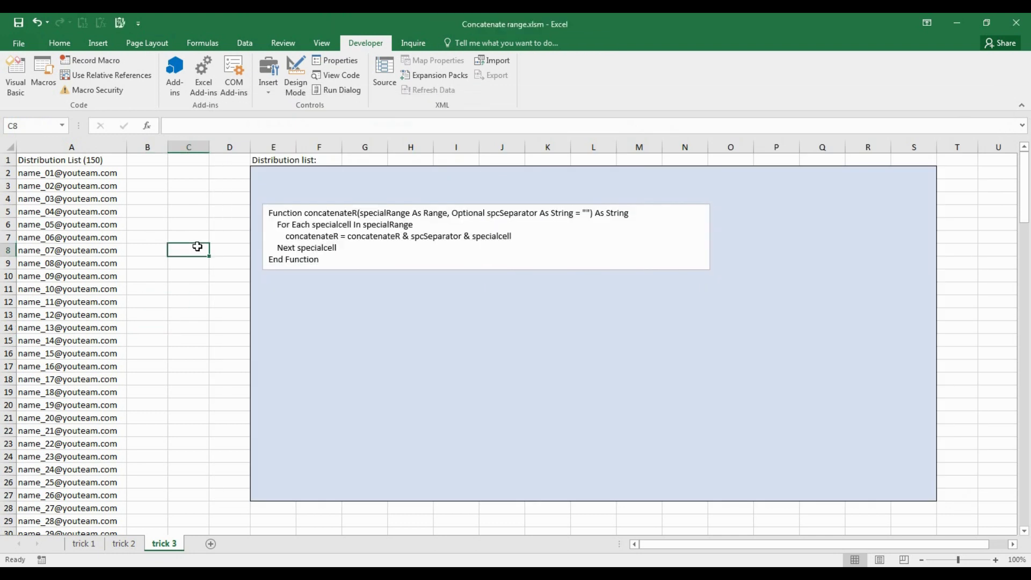
Enter =concatenateR(A2:A151,",") in the merged blue cell E2 of the trick 3 sheet and reselect that cell
{"action": "left_click", "coordinate": [369, 403]}
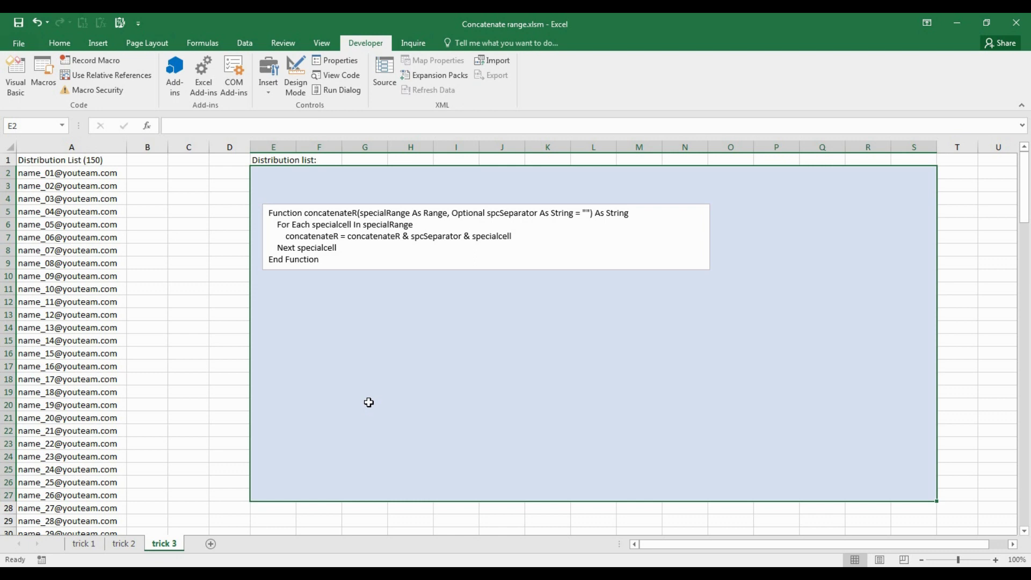
{"action": "type", "text": "=conca"}
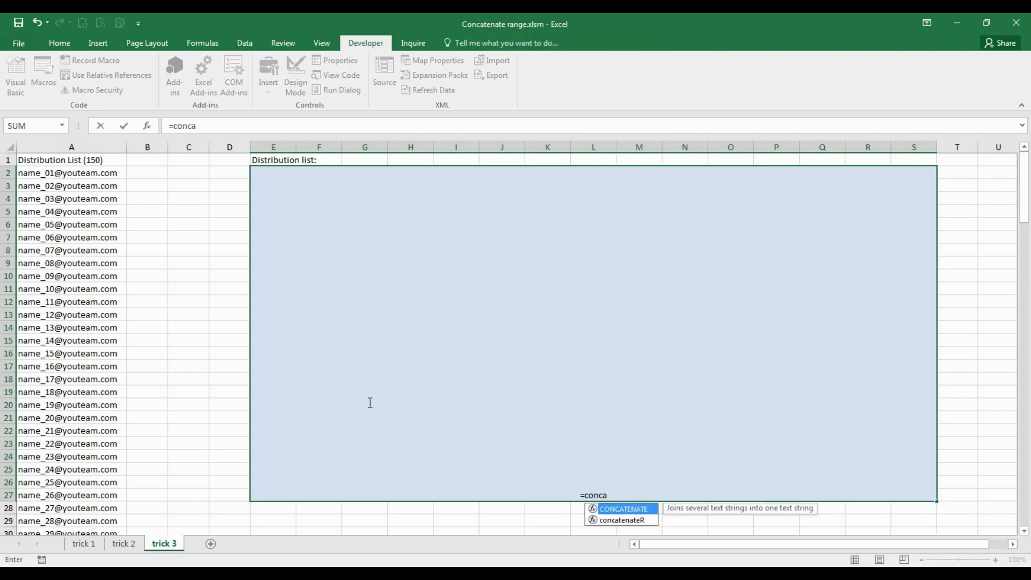
{"action": "key", "text": "Down"}
{"action": "key", "text": "Tab"}
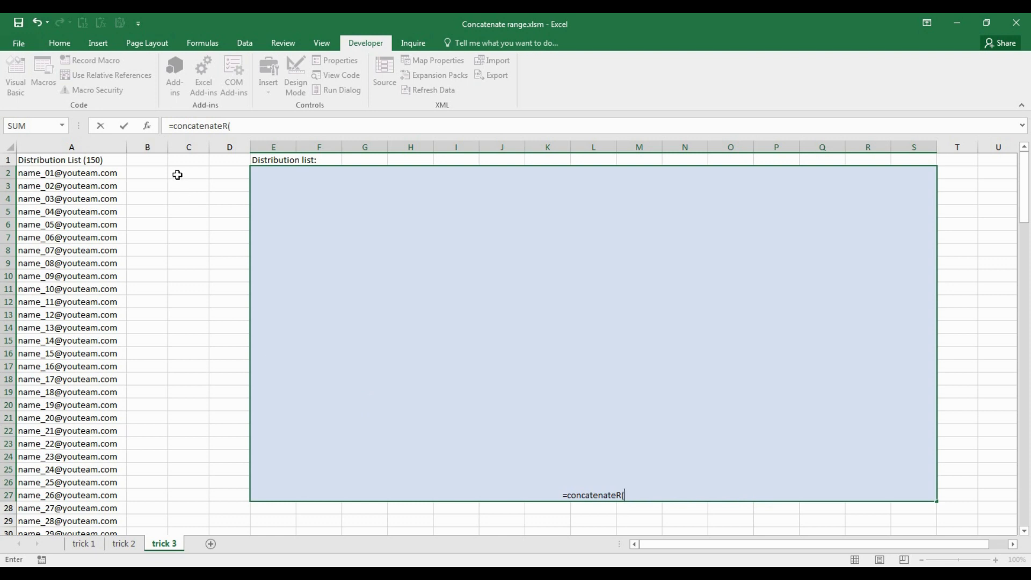
{"action": "left_click", "coordinate": [107, 170]}
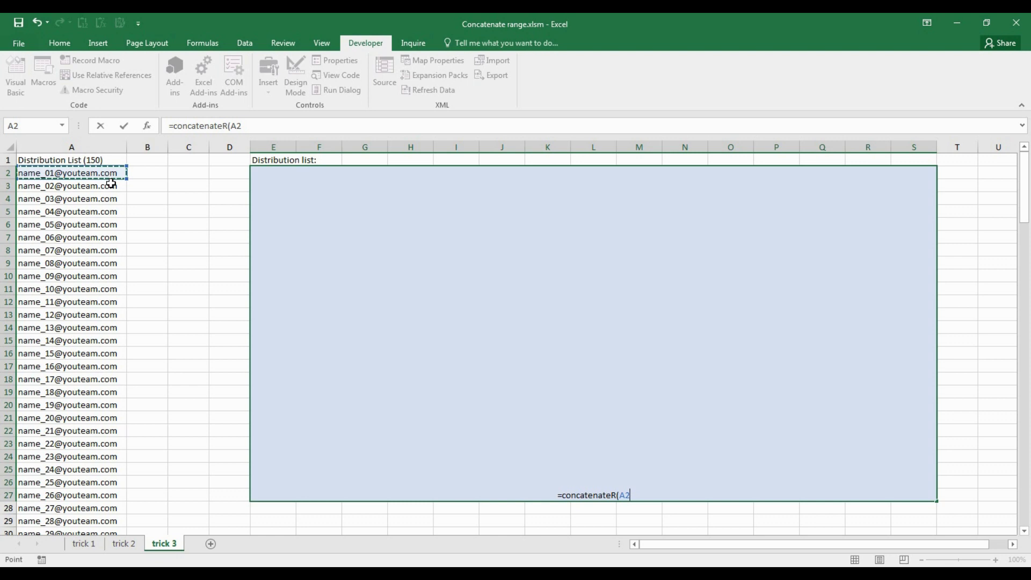
{"action": "key", "text": "ctrl+shift+Down"}
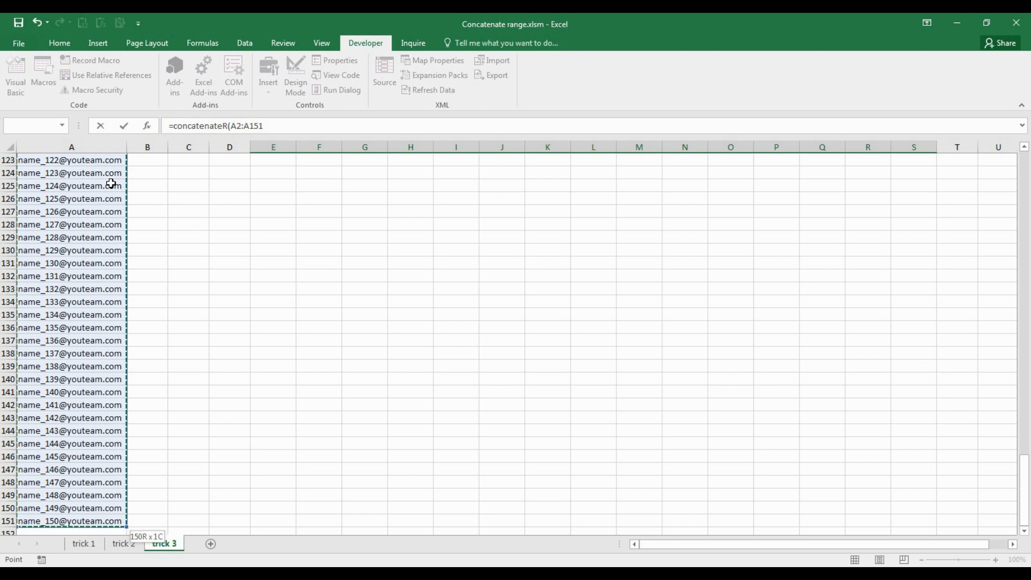
{"action": "type", "text": ",\","}
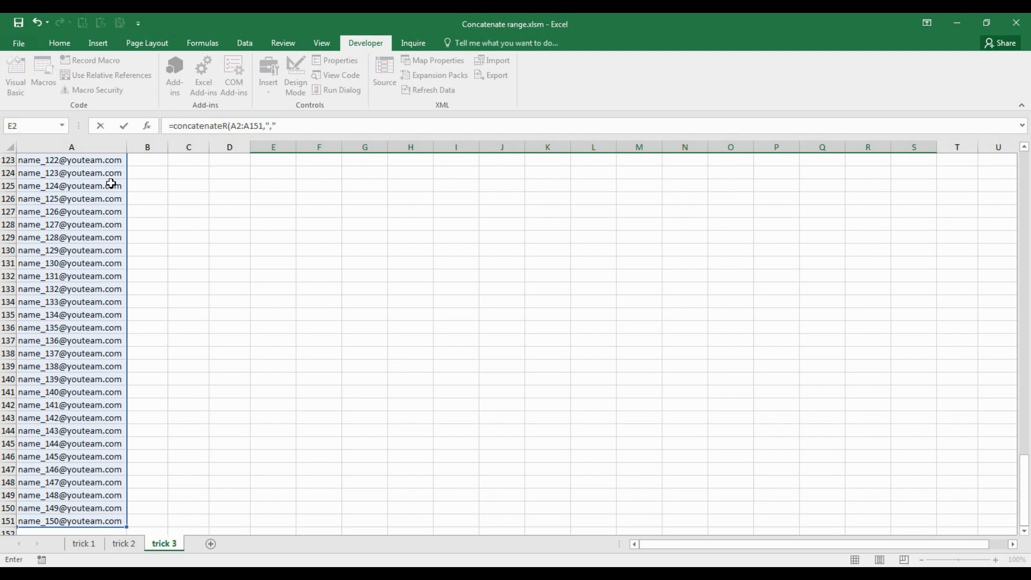
{"action": "key", "text": "Return"}
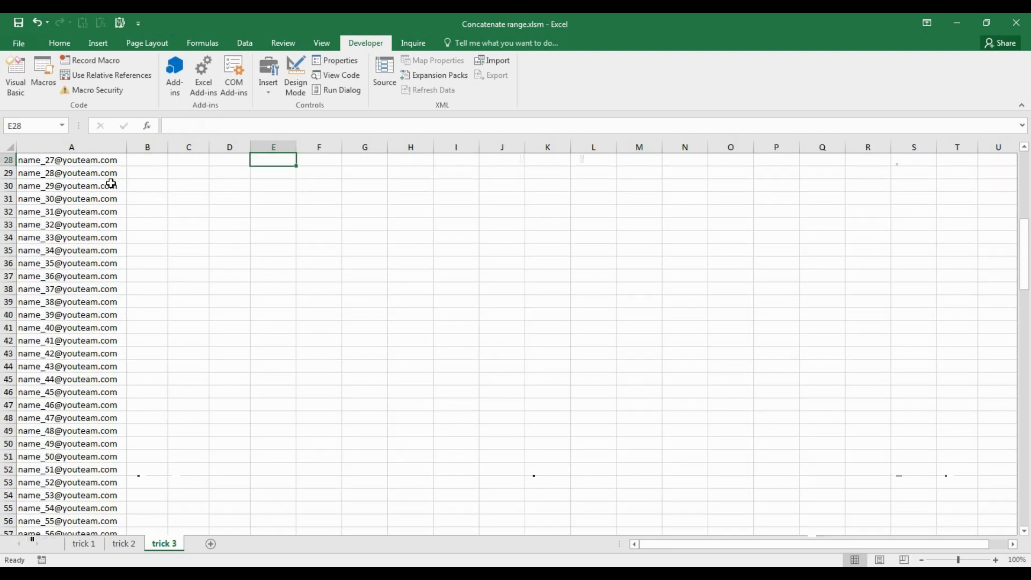
{"action": "key", "text": "Up"}
{"action": "key", "text": "Up"}
{"action": "key", "text": "Down"}
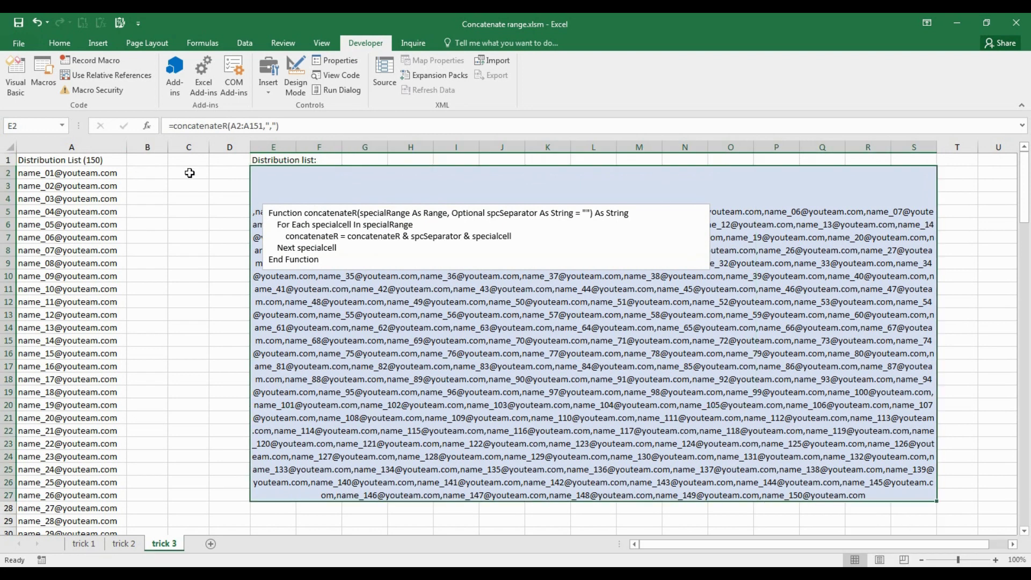